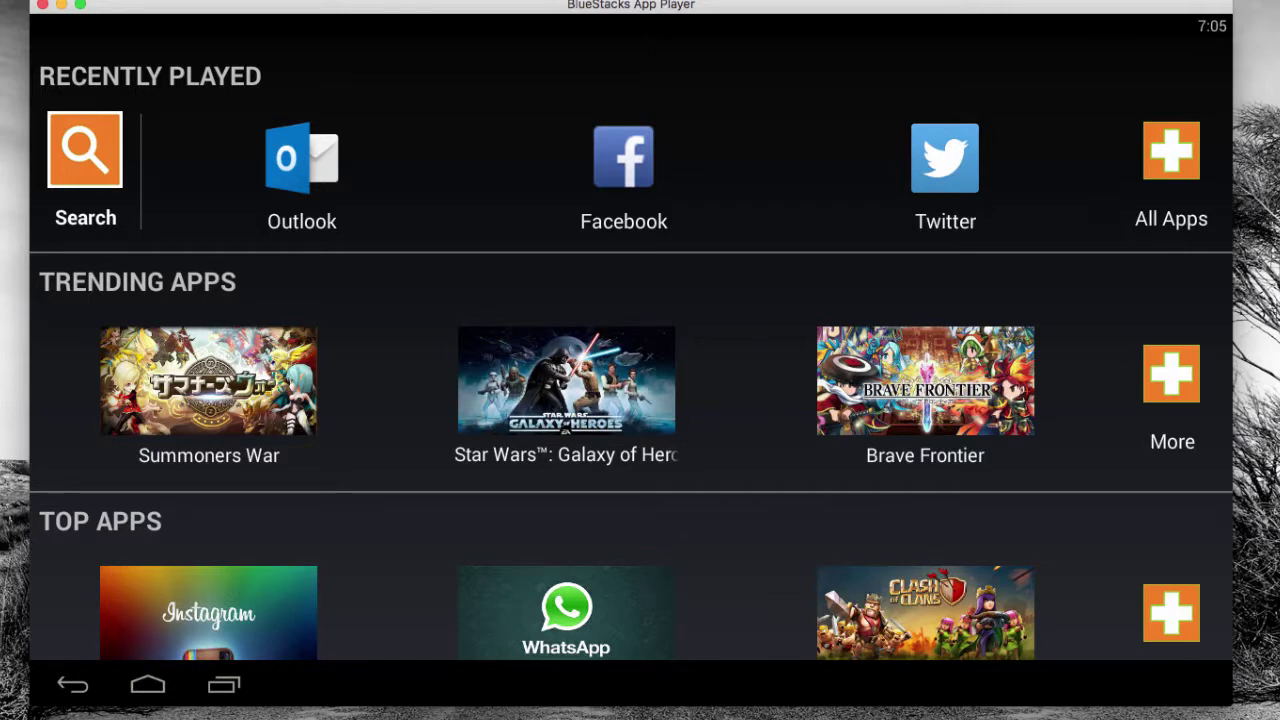
Search BlueStacks installed apps for 'outlook', correcting the typed 'outlooke'
{"action": "left_click", "coordinate": [148, 685]}
{"action": "left_click", "coordinate": [85, 150]}
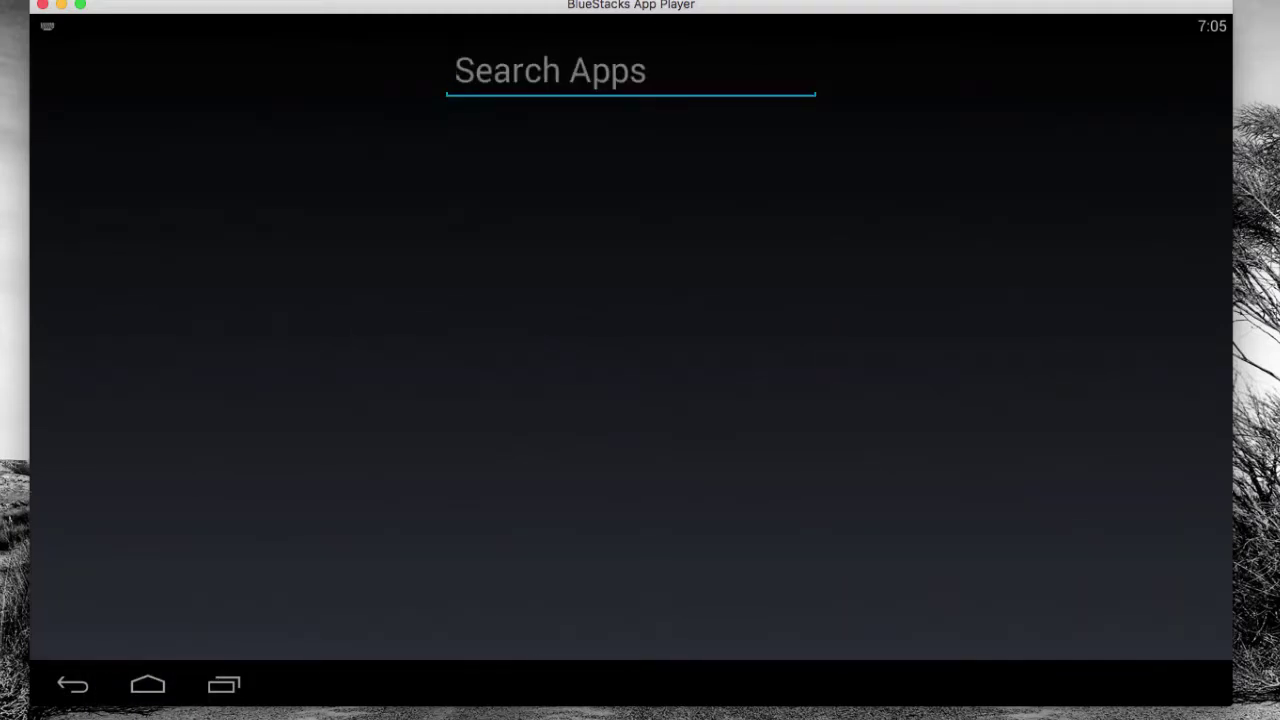
{"action": "type", "text": "outlooke"}
{"action": "key", "text": "BackSpace"}
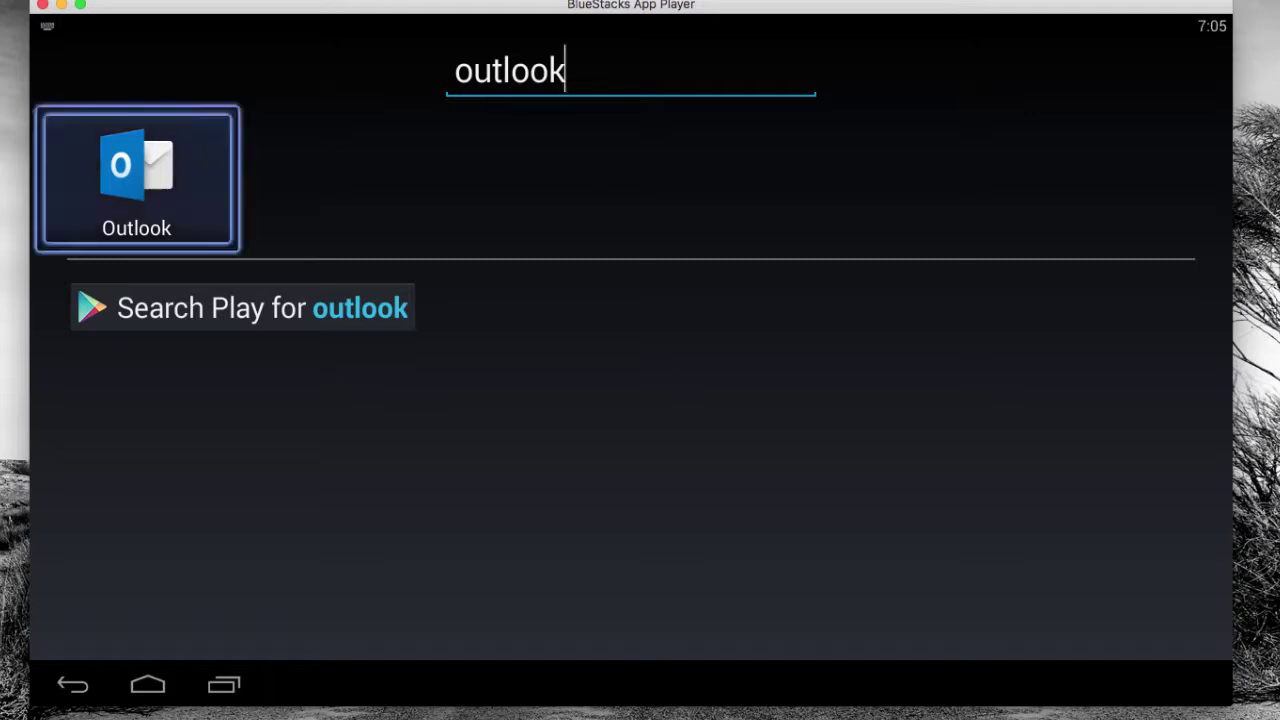
Launch Outlook, get started adding an account, and submit the work e-mail address
{"action": "key", "text": "Return"}
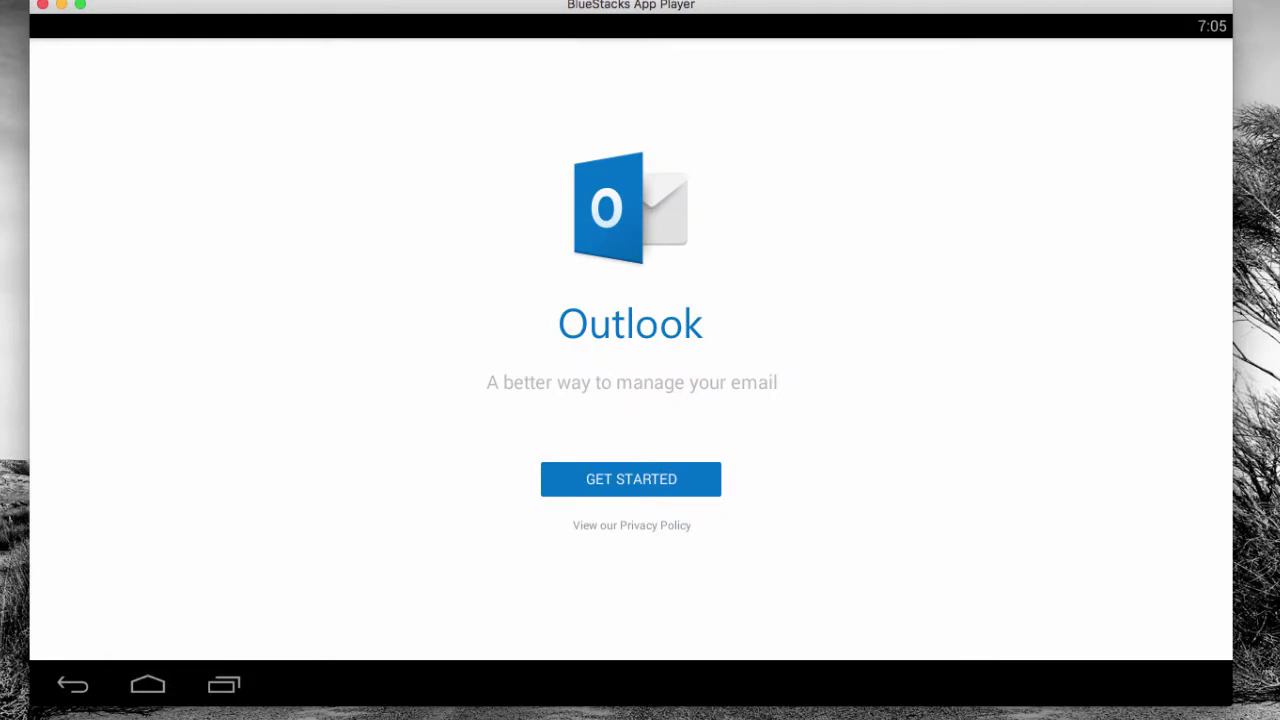
{"action": "key", "text": "Return"}
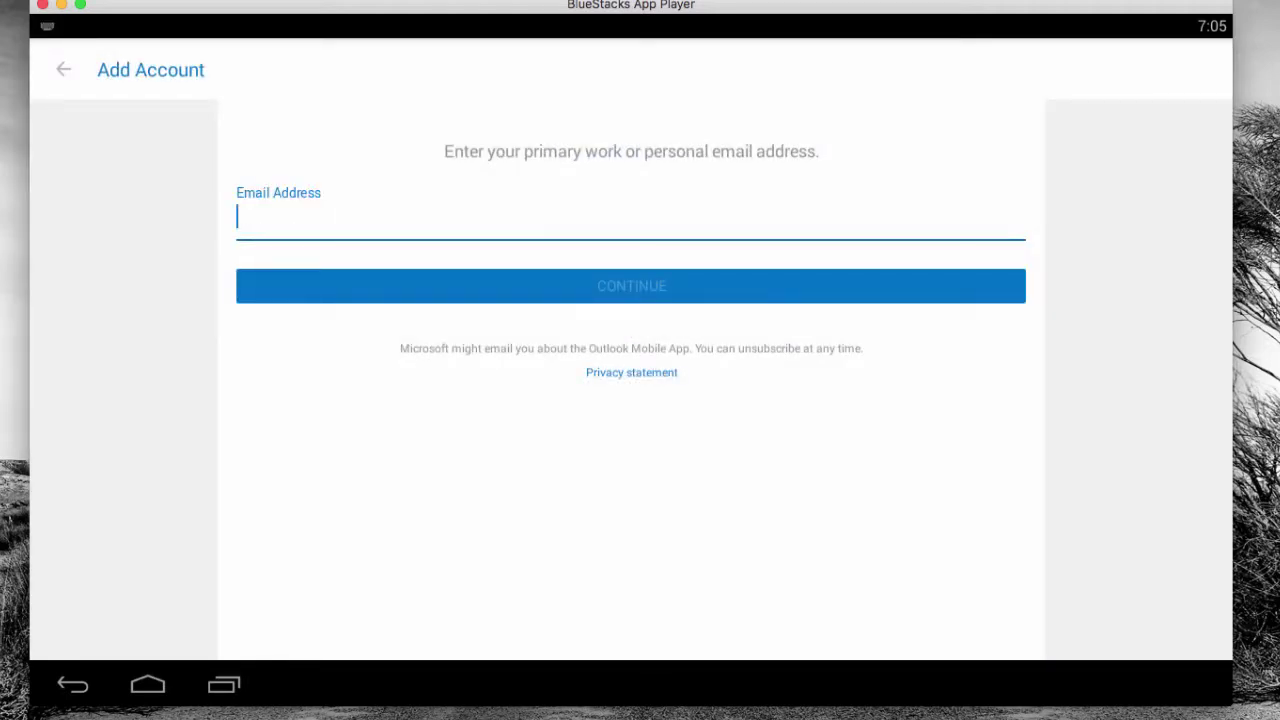
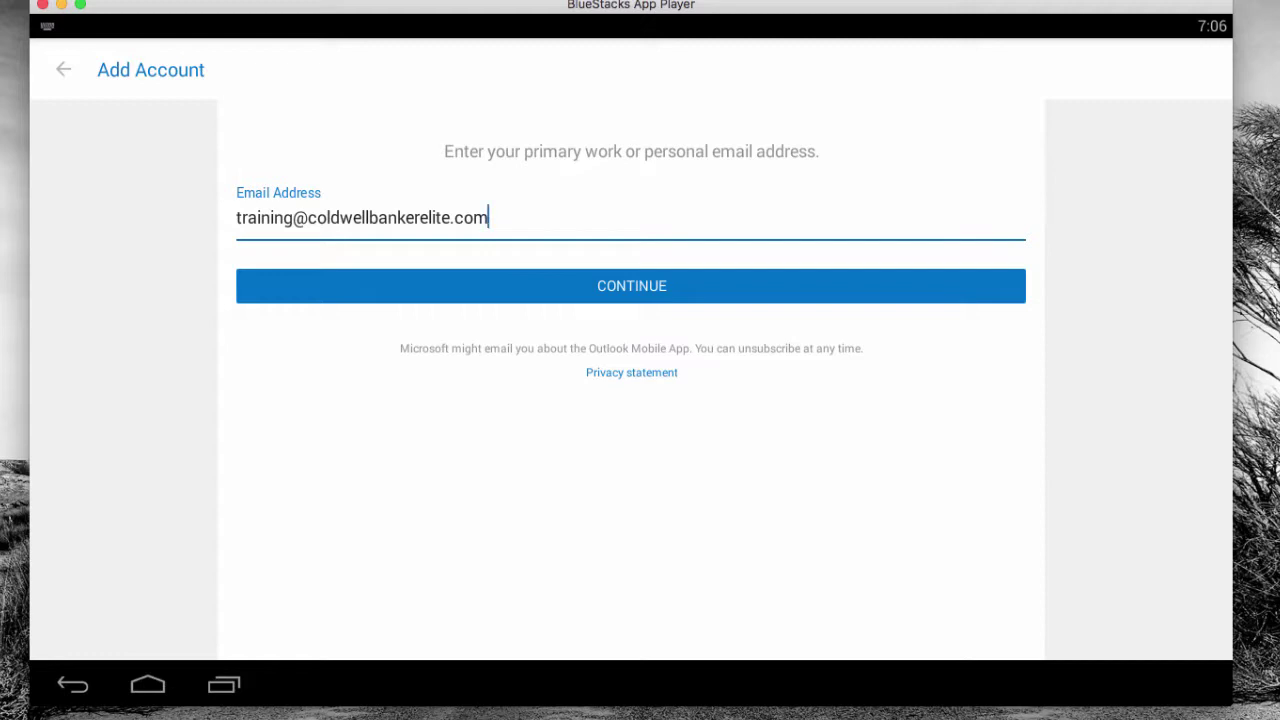
{"action": "key", "text": "Return"}
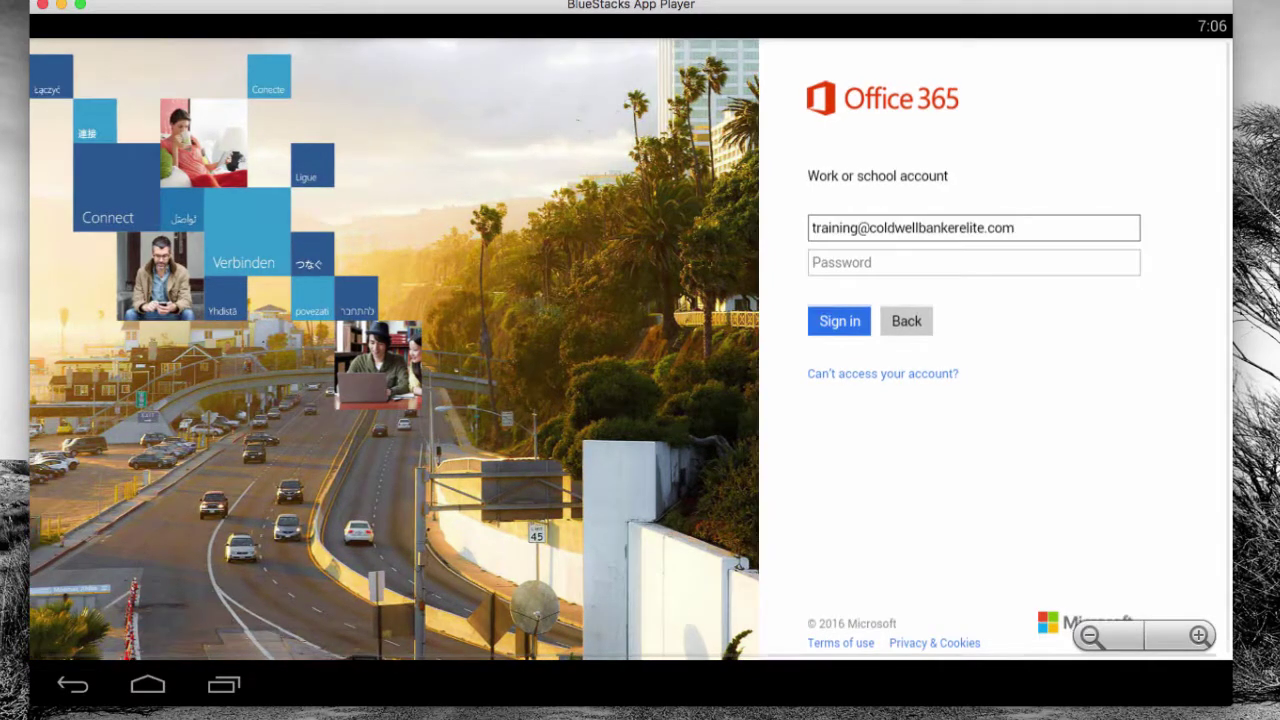
Enter the Office 365 account password, retyping it after mistakes, and sign in
{"action": "left_click", "coordinate": [840, 261]}
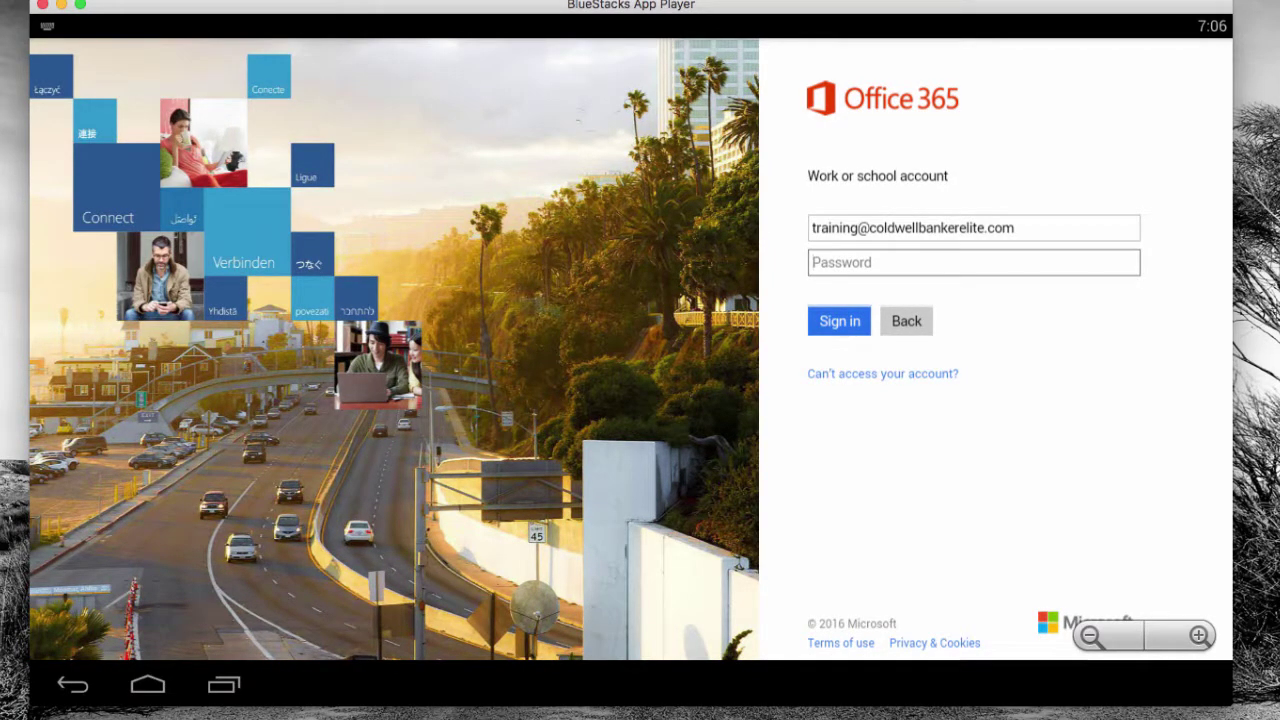
{"action": "type", "text": "****"}
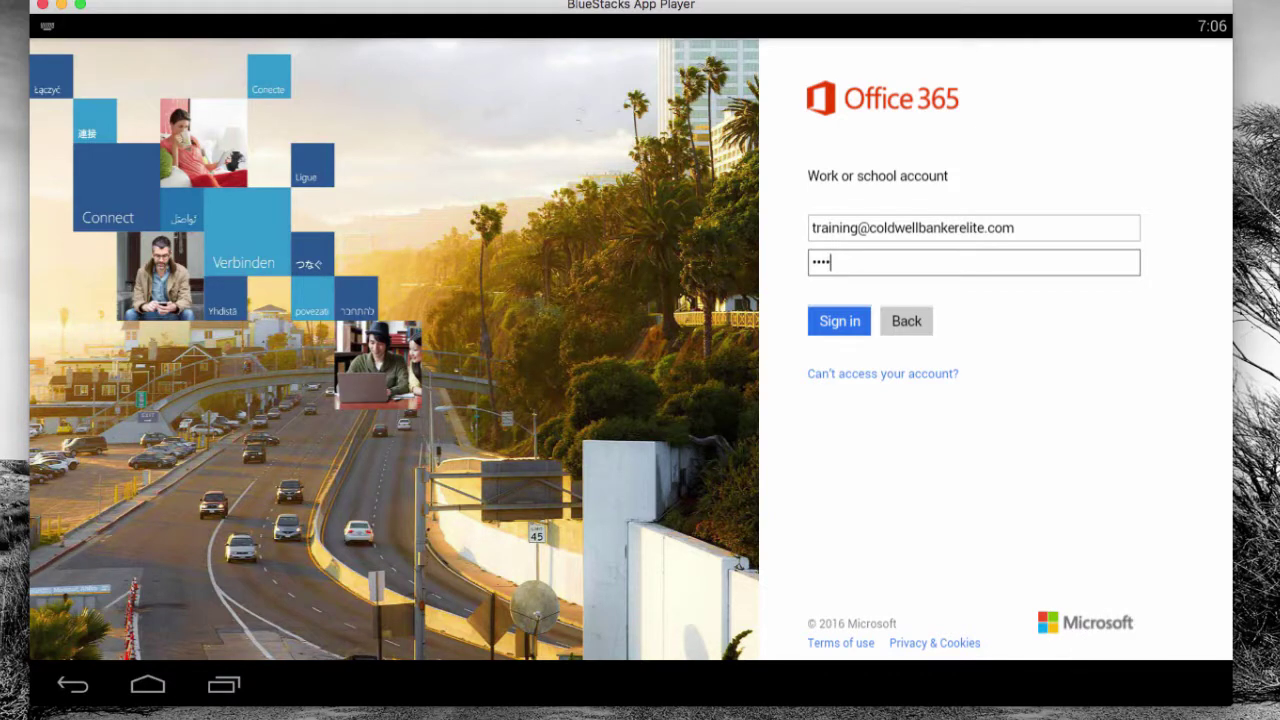
{"action": "key", "text": "BackSpace"}
{"action": "key", "text": "BackSpace"}
{"action": "key", "text": "BackSpace"}
{"action": "key", "text": "BackSpace"}
{"action": "type", "text": "***"}
{"action": "key", "text": "BackSpace"}
{"action": "key", "text": "BackSpace"}
{"action": "key", "text": "BackSpace"}
{"action": "type", "text": "**********6"}
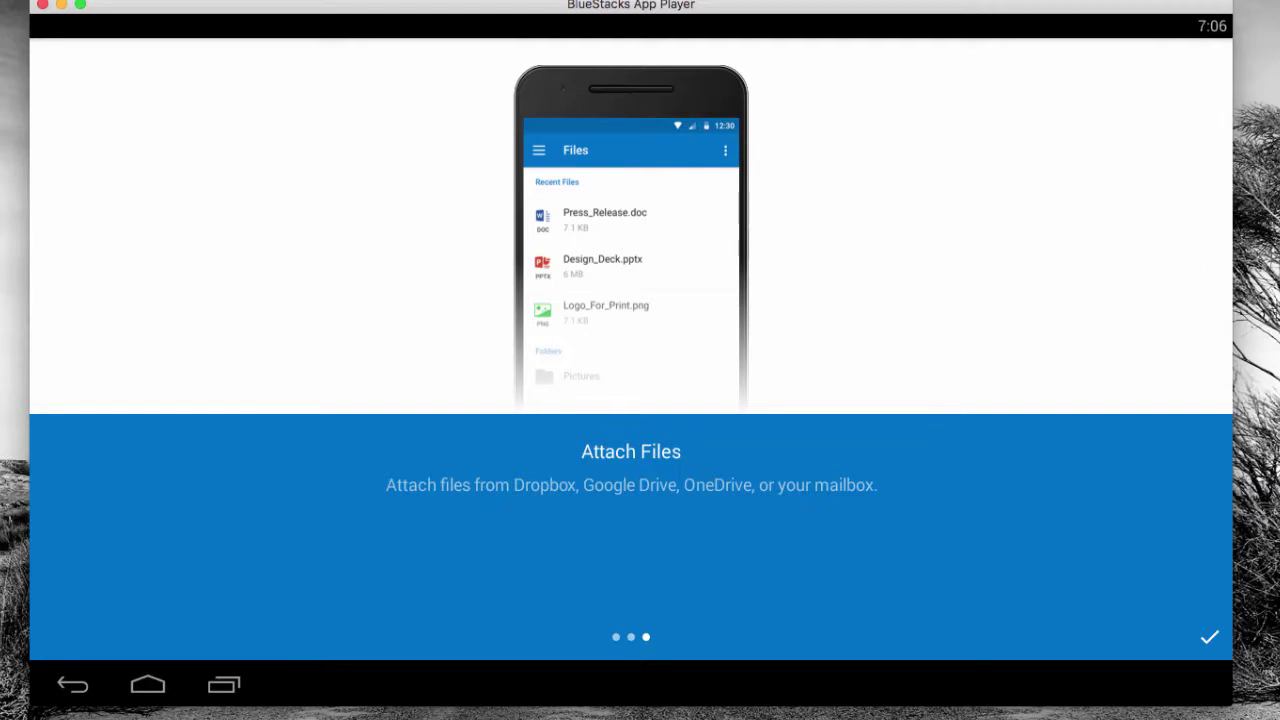
Finish the welcome tour, then open the fundraising email and the 'test' message with its actions menu
{"action": "left_click", "coordinate": [1209, 637]}
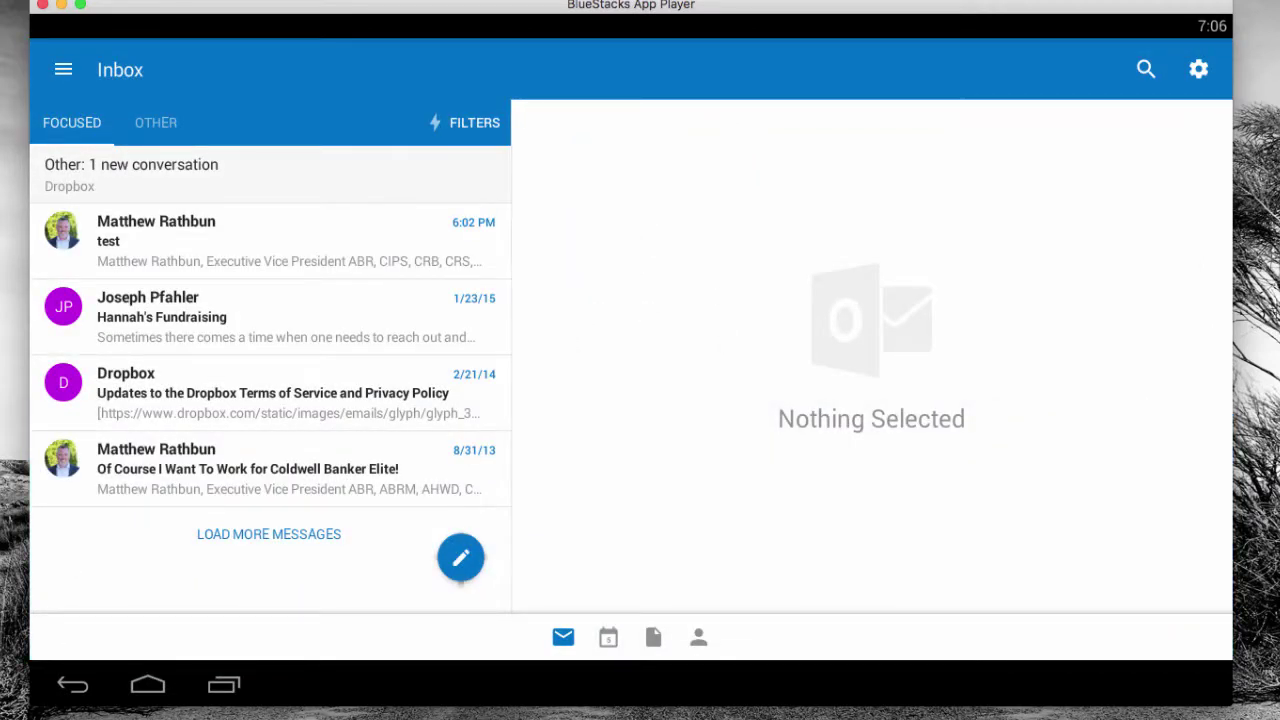
{"action": "left_click", "coordinate": [270, 316]}
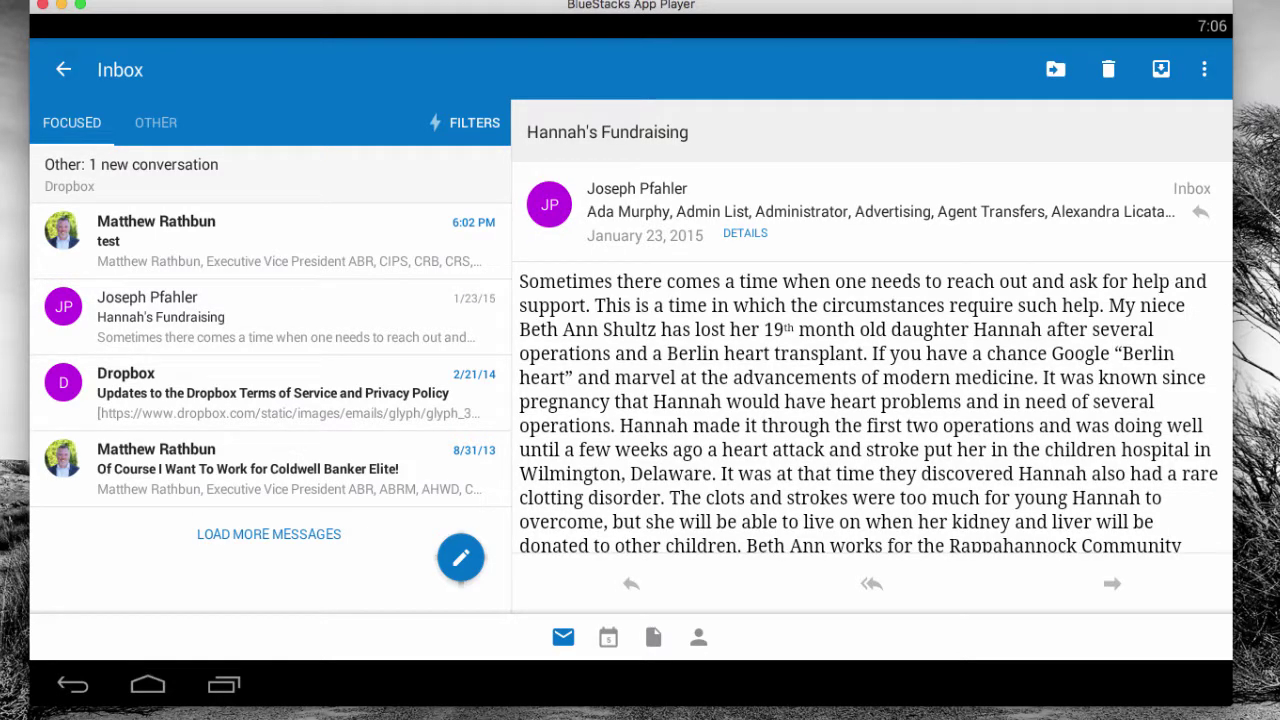
{"action": "left_click", "coordinate": [270, 240]}
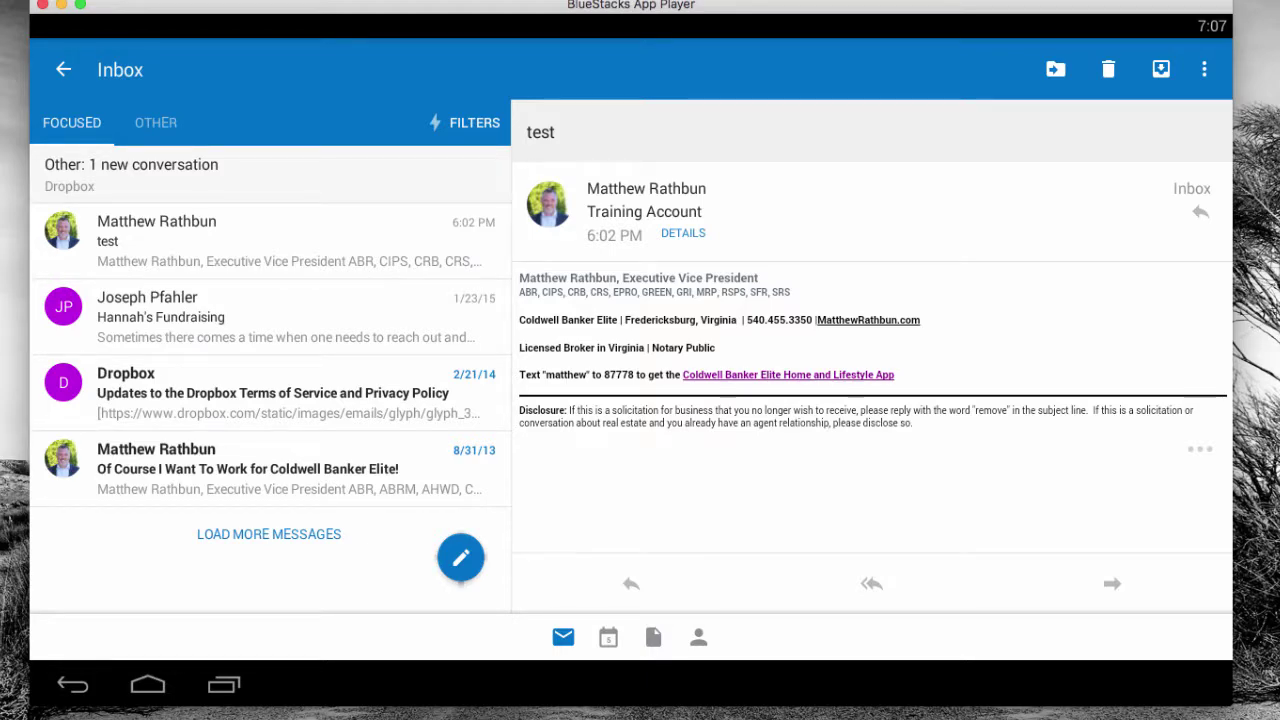
{"action": "left_click", "coordinate": [1204, 69]}
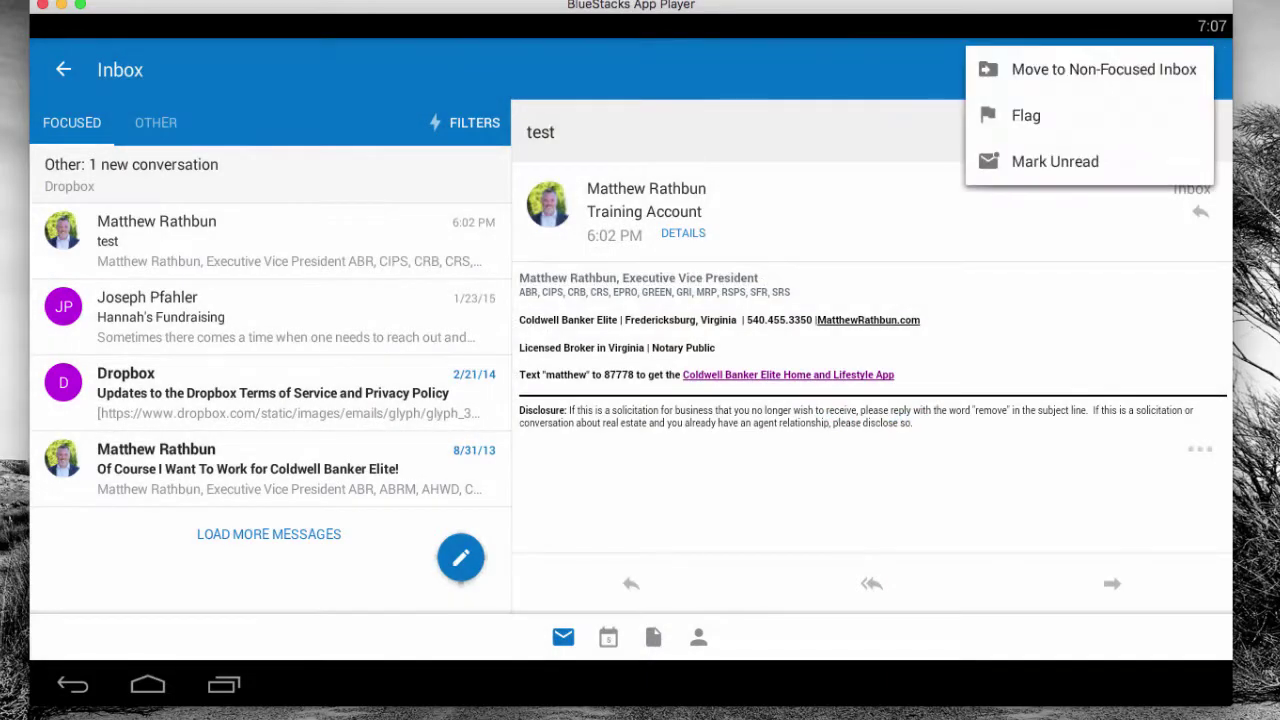
Go to Settings and open Signature under Mail, showing the Virginia realtor signature
{"action": "key", "text": "Escape"}
{"action": "key", "text": "Escape"}
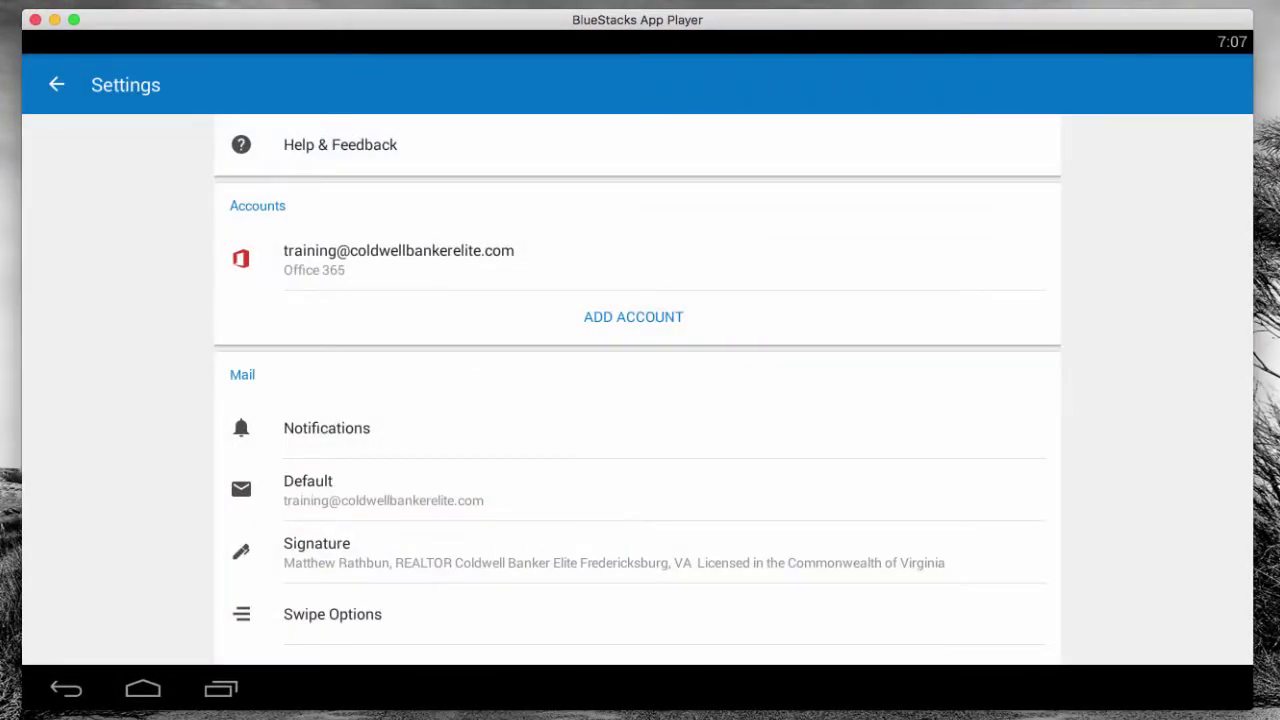
{"action": "scroll", "coordinate": [638, 389], "scroll_direction": "down", "scroll_amount": 1}
{"action": "left_click", "coordinate": [614, 530]}
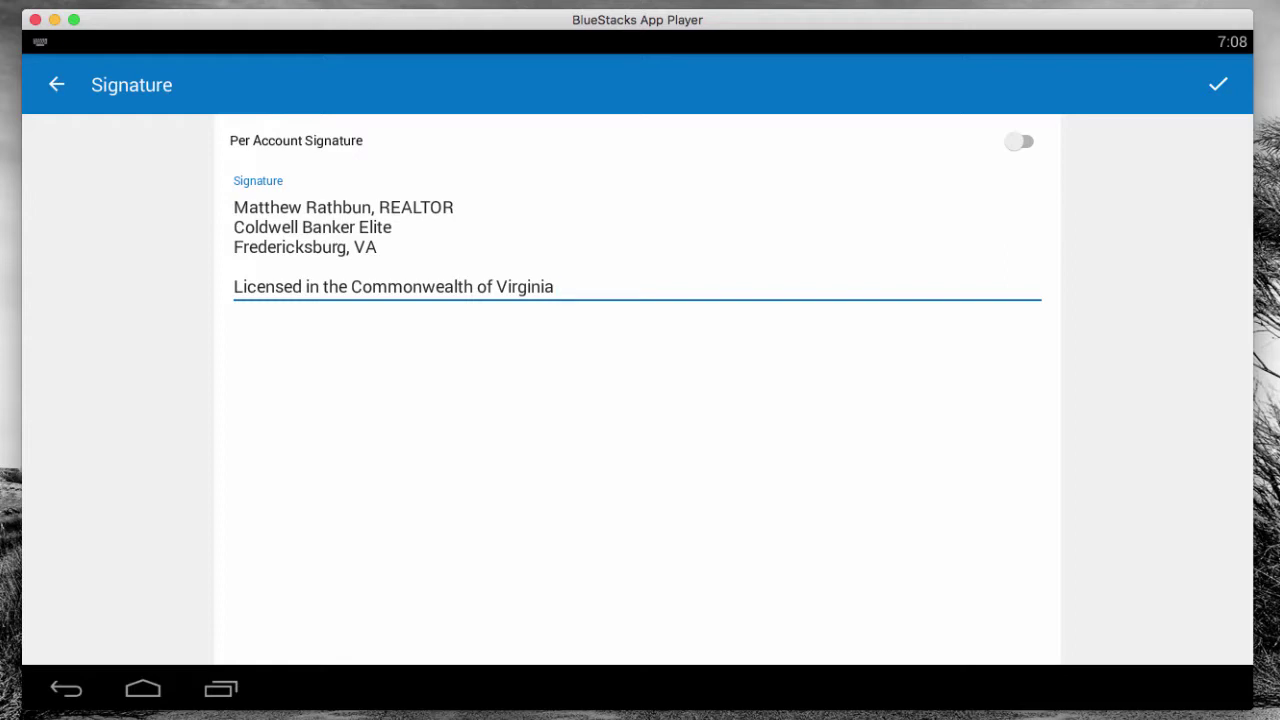
Save the signature, confirm a new draft shows it, then discard back to the Focused Inbox
{"action": "left_click", "coordinate": [1218, 84]}
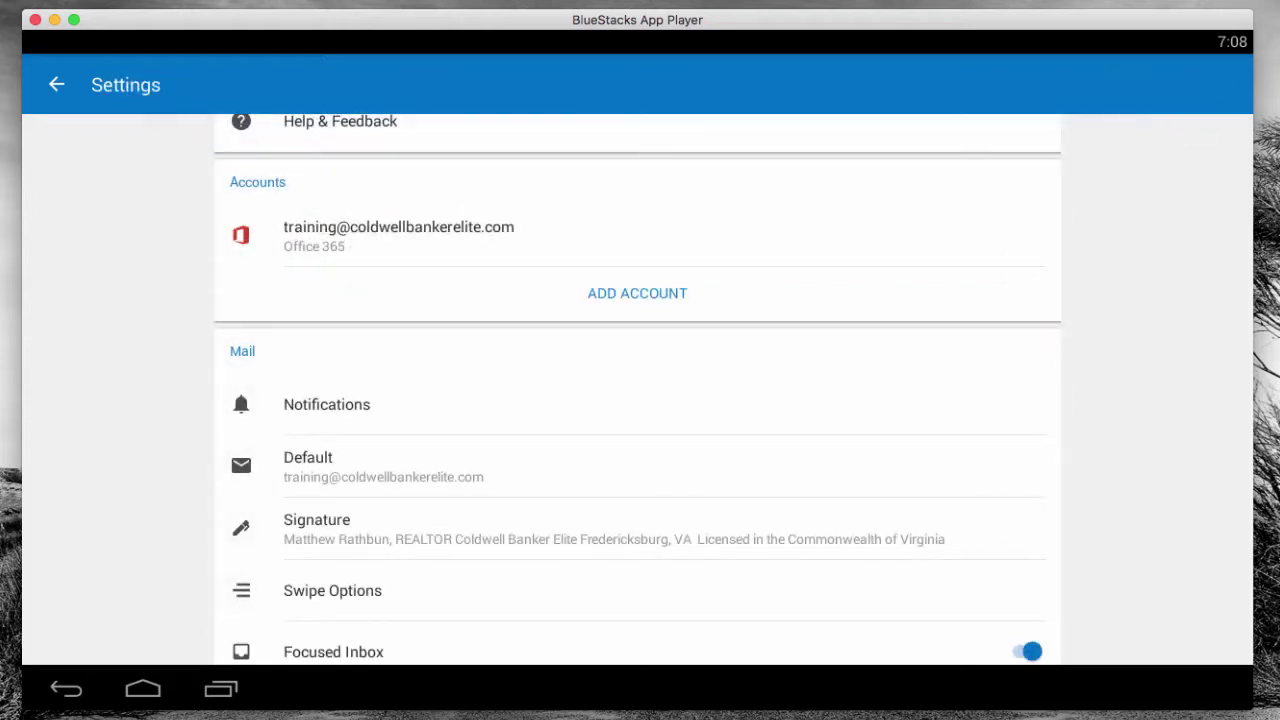
{"action": "key", "text": "Escape"}
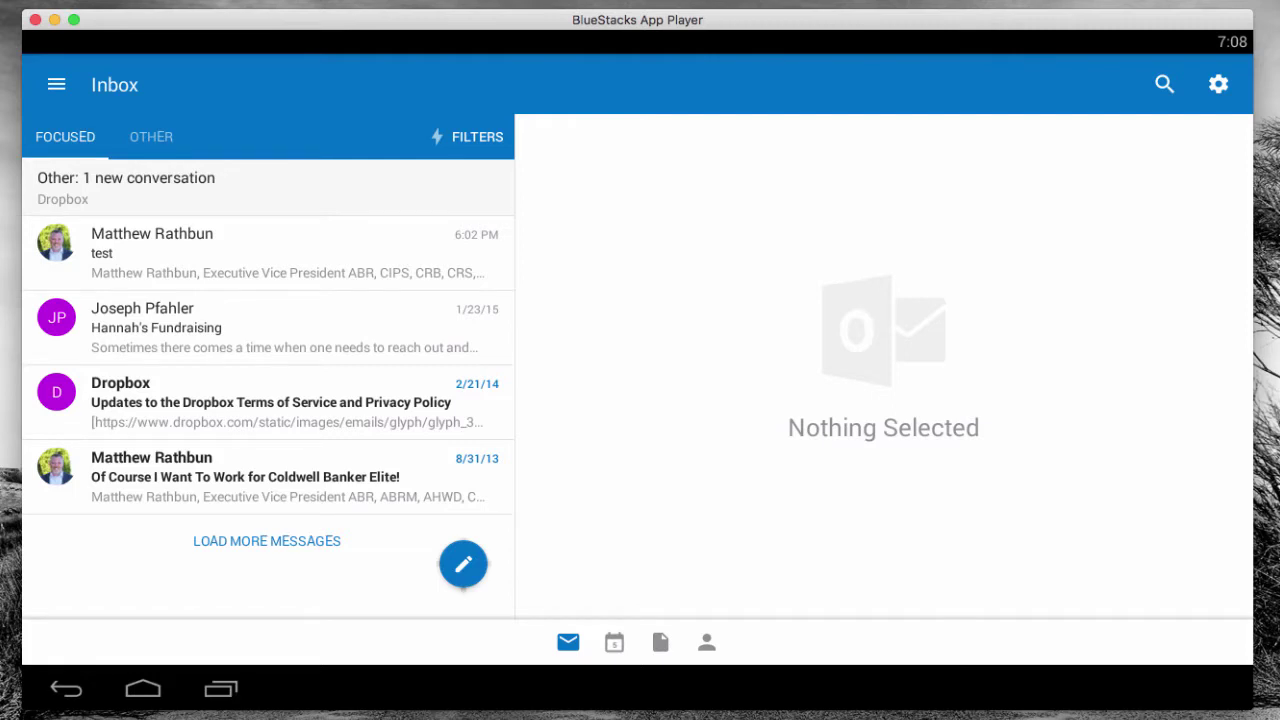
{"action": "key", "text": "ctrl+n"}
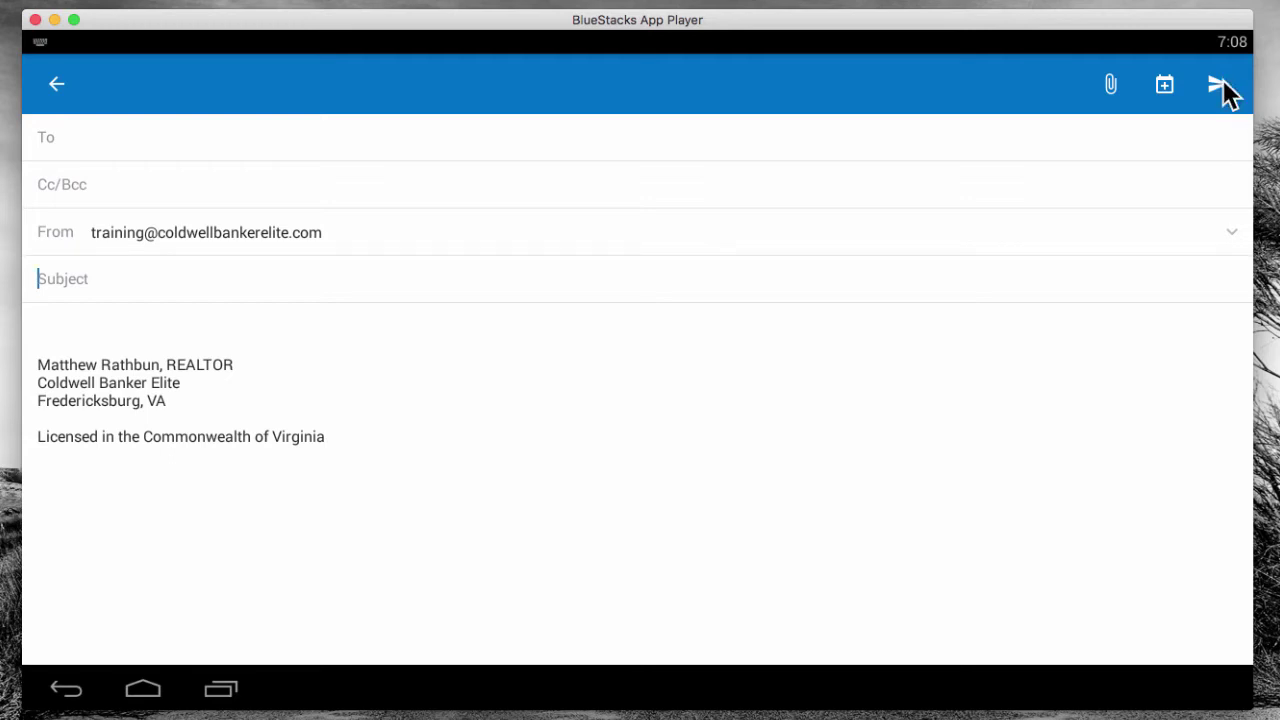
{"action": "left_click", "coordinate": [56, 84]}
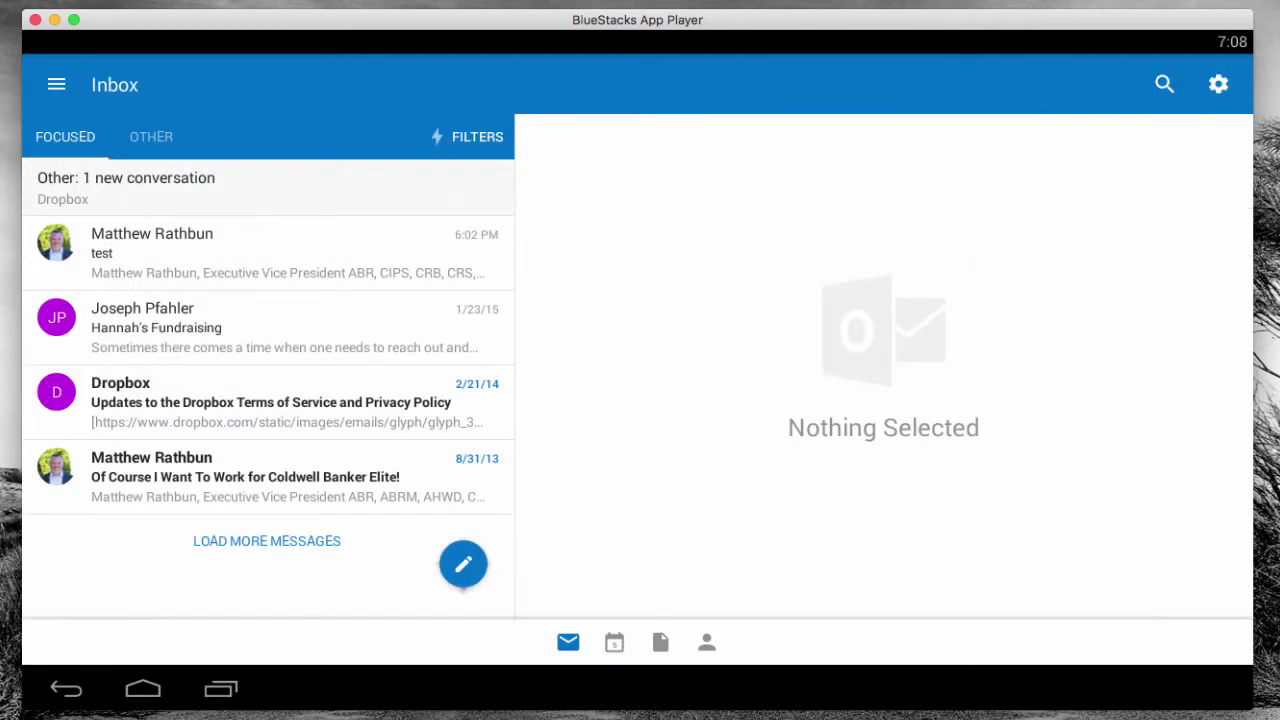